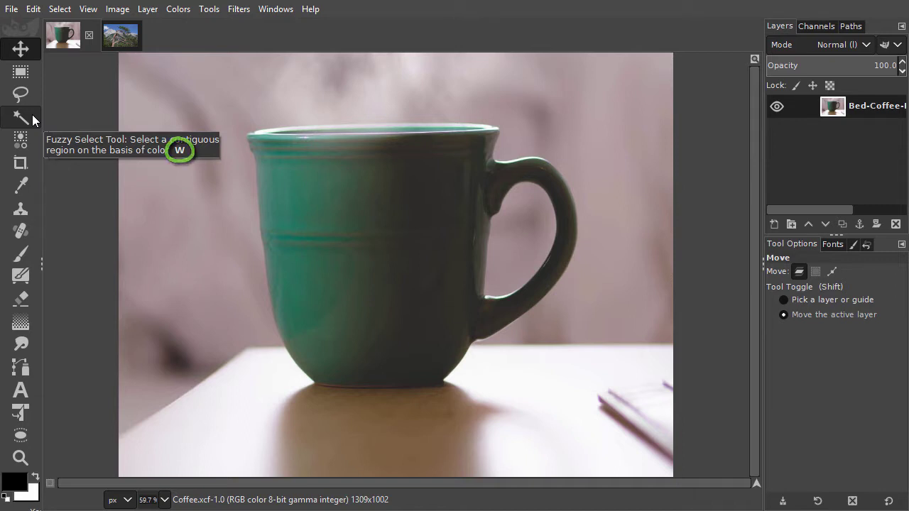
# Fuzzy-select the mug's lit left side at threshold 28.8, then clear the selection.
pyautogui.click(32, 114)
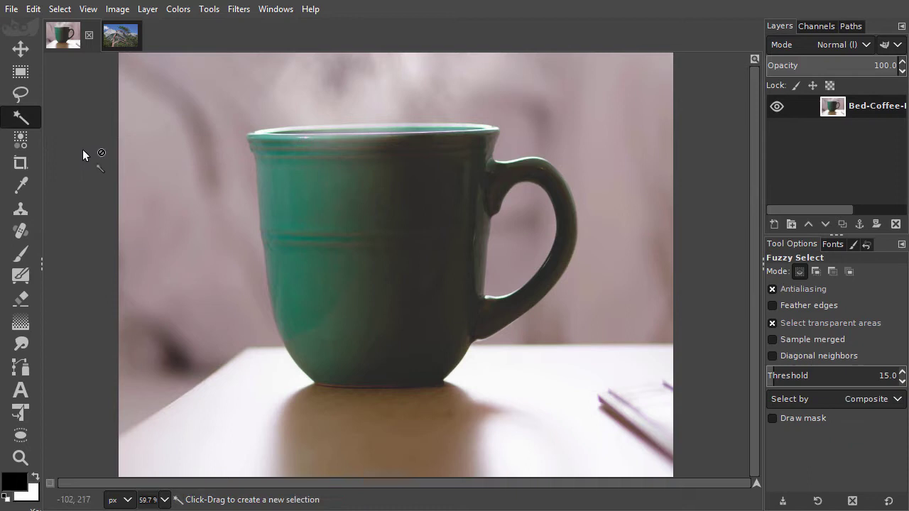
pyautogui.click(298, 200)
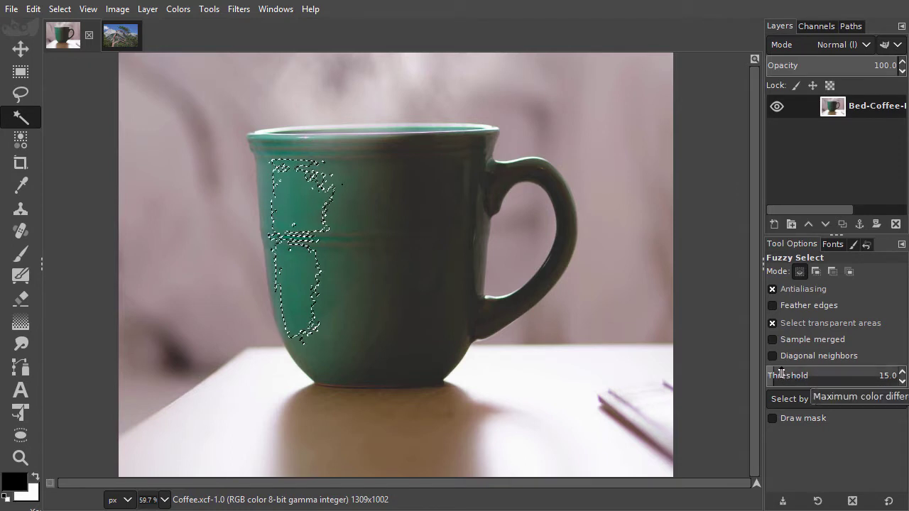
pyautogui.click(782, 375)
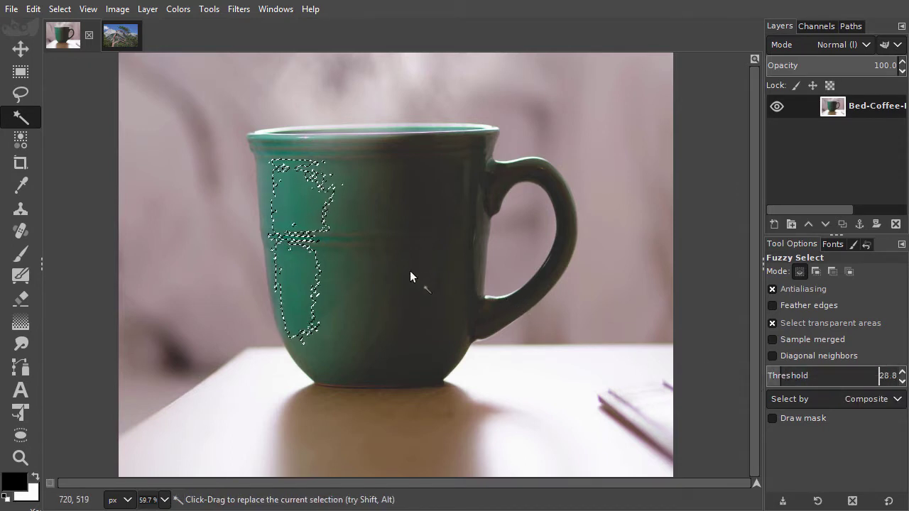
pyautogui.hotkey('ctrl', 'shift', 'a')
pyautogui.click(295, 203)
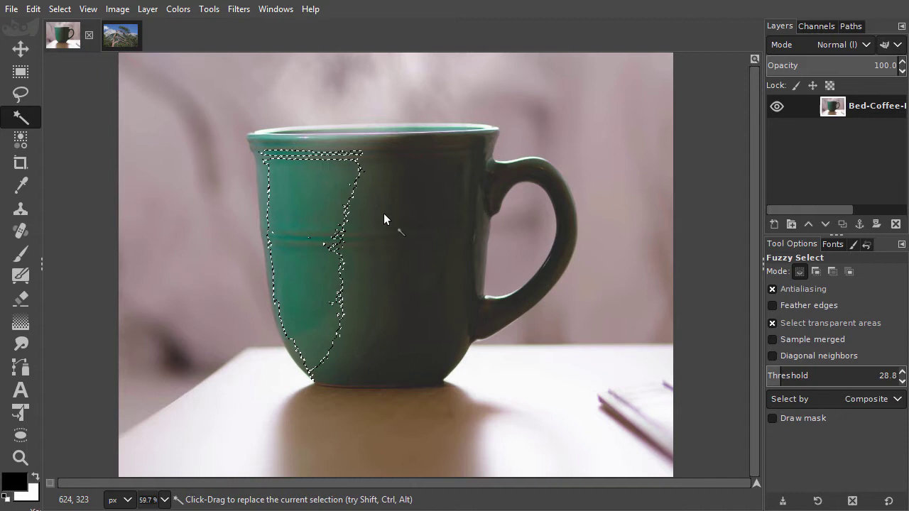
pyautogui.keyDown('ctrl'); pyautogui.click(426, 242); pyautogui.keyUp('ctrl')
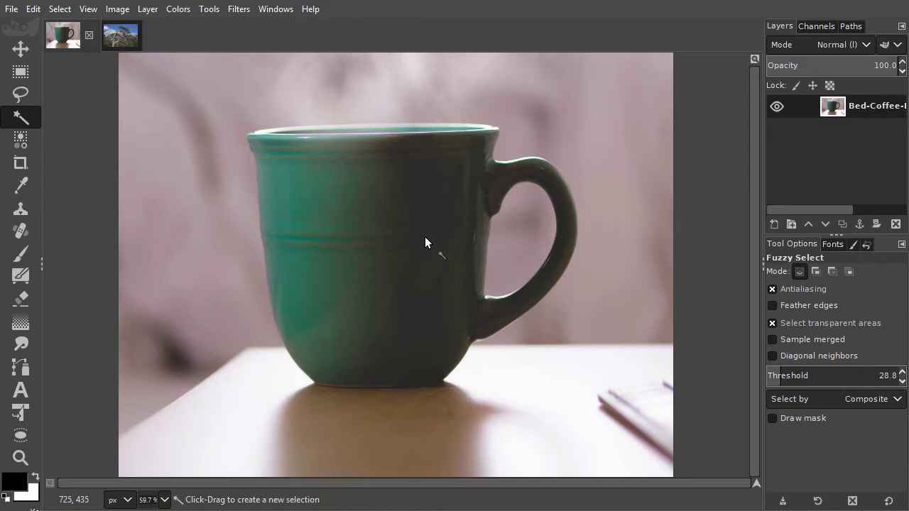
# Drag on the mug's left side to grow a selection over the whole mug, handle and shadow.
pyautogui.click(293, 206)
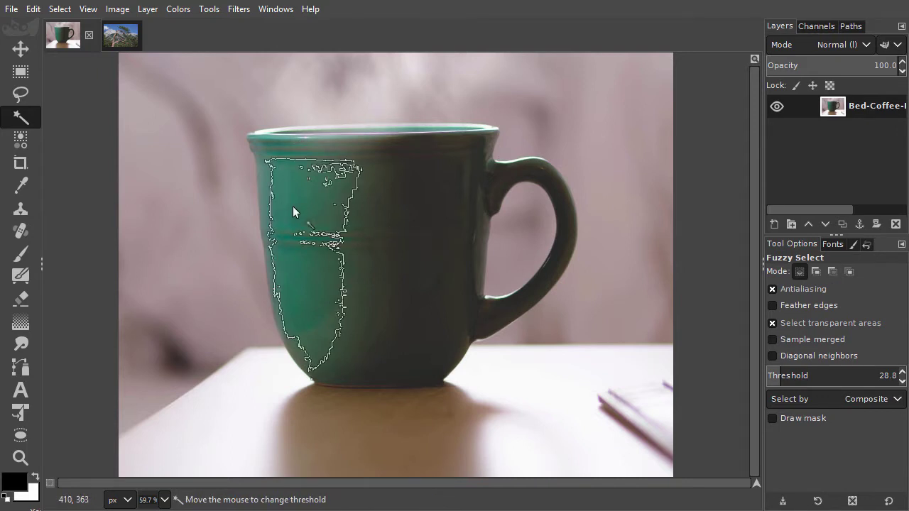
pyautogui.moveTo(293, 206); pyautogui.dragTo(328, 205)
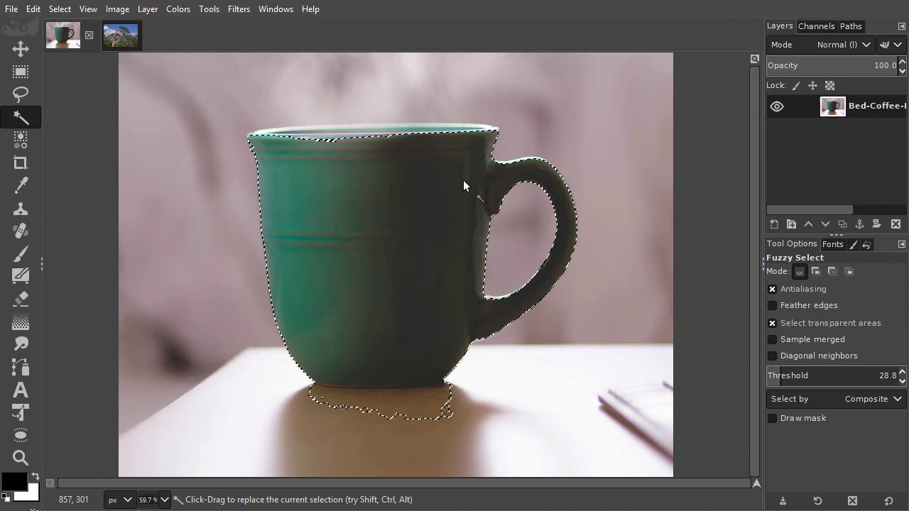
# Switch to Sky.jpg and drag on the sky with Fuzzy Select to test rising thresholds.
pyautogui.click(22, 146)
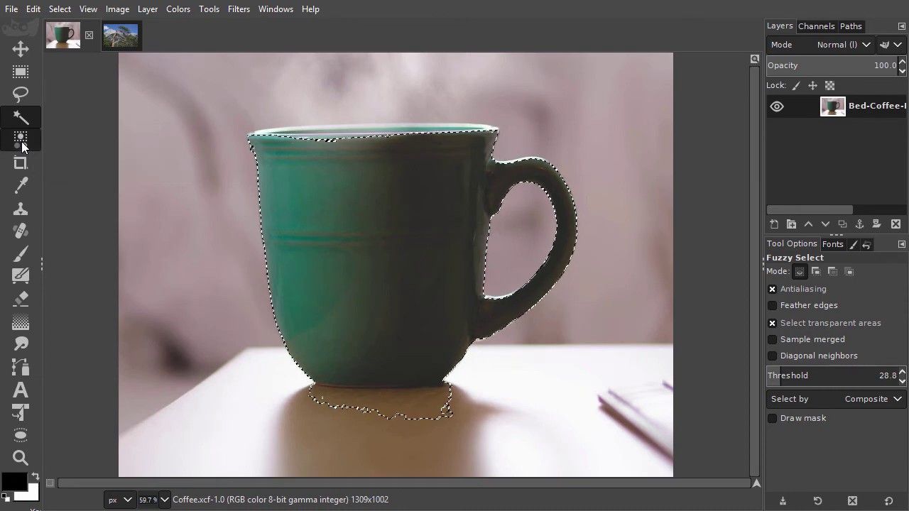
pyautogui.click(123, 39)
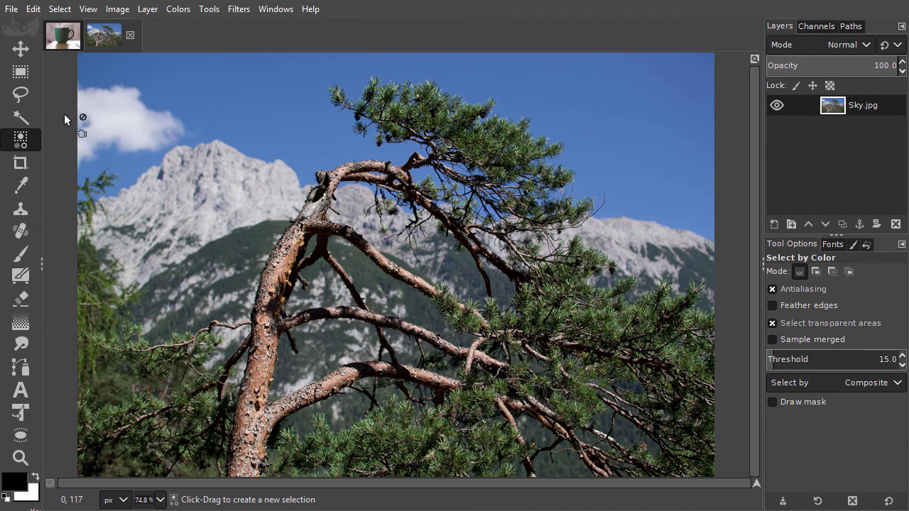
pyautogui.click(27, 116)
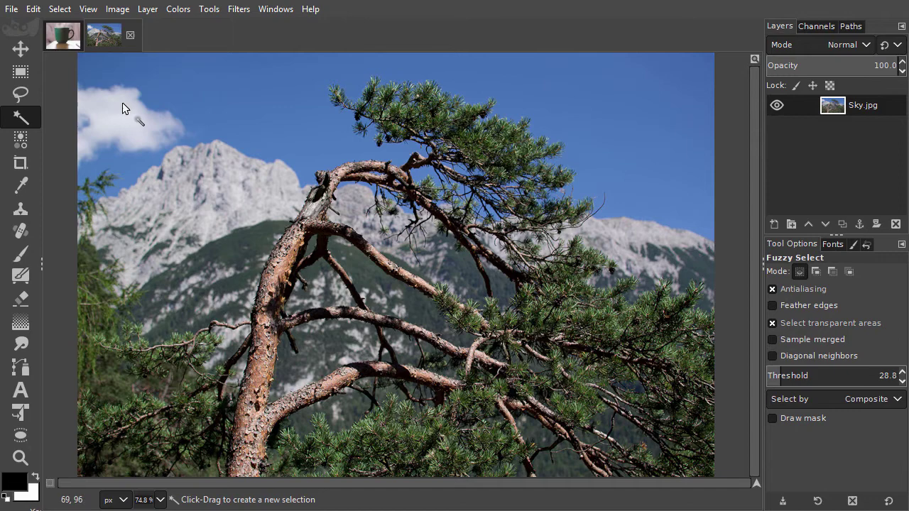
pyautogui.moveTo(204, 89); pyautogui.dragTo(217, 86)
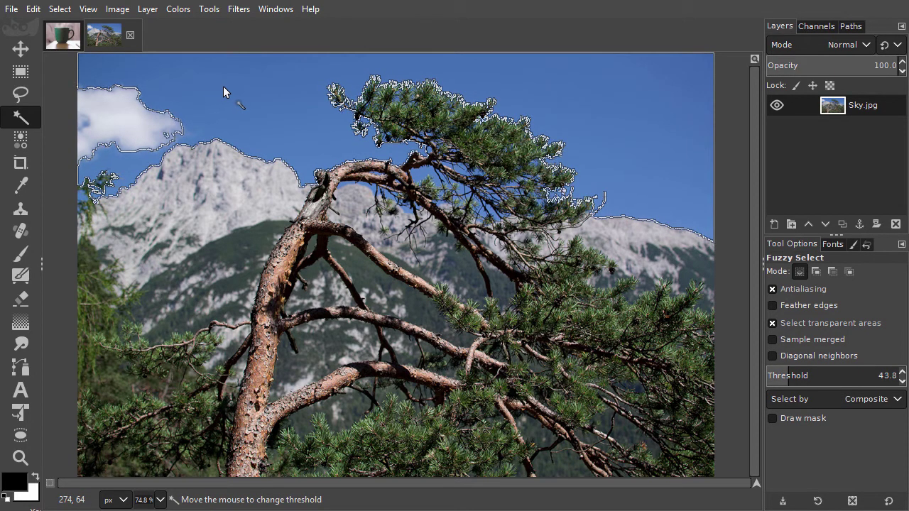
pyautogui.moveTo(218, 86); pyautogui.dragTo(226, 88)
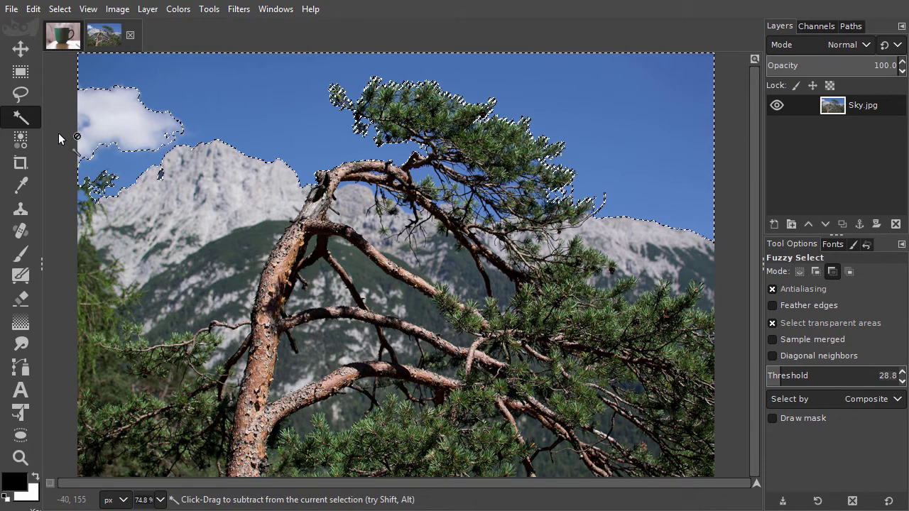
# Replace the sky selection with a Select by Color selection covering all the blue sky, pine gaps included.
pyautogui.keyDown('ctrl'); pyautogui.click(102, 125); pyautogui.keyUp('ctrl')
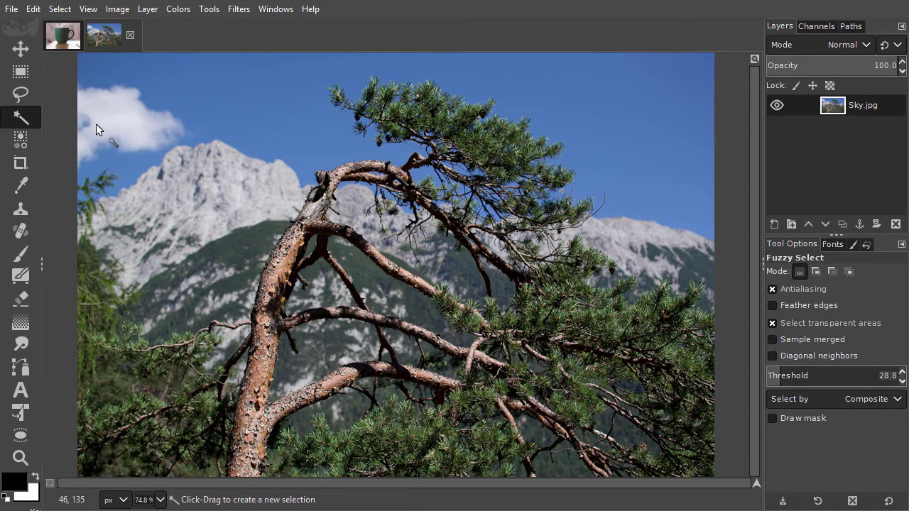
pyautogui.click(28, 137)
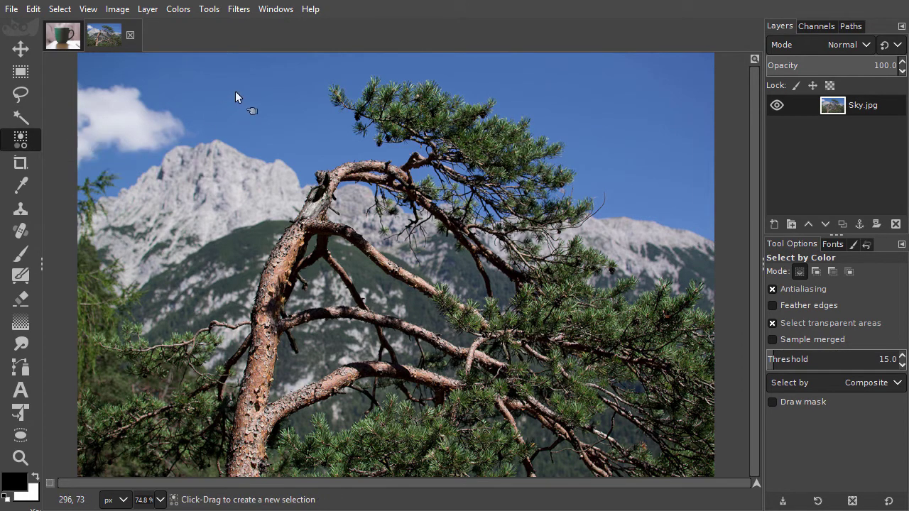
pyautogui.moveTo(235, 92); pyautogui.dragTo(247, 91)
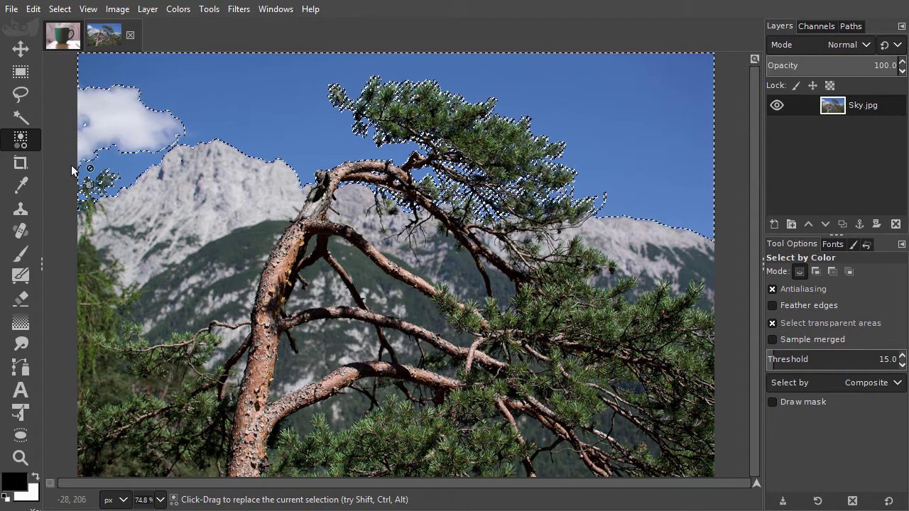
# Zoom in and begin an add-mode Free Select outline above the cloud at the upper left.
pyautogui.click(29, 100)
pyautogui.keyDown('ctrl'); pyautogui.scroll(1, 59, 98); pyautogui.keyUp('ctrl')
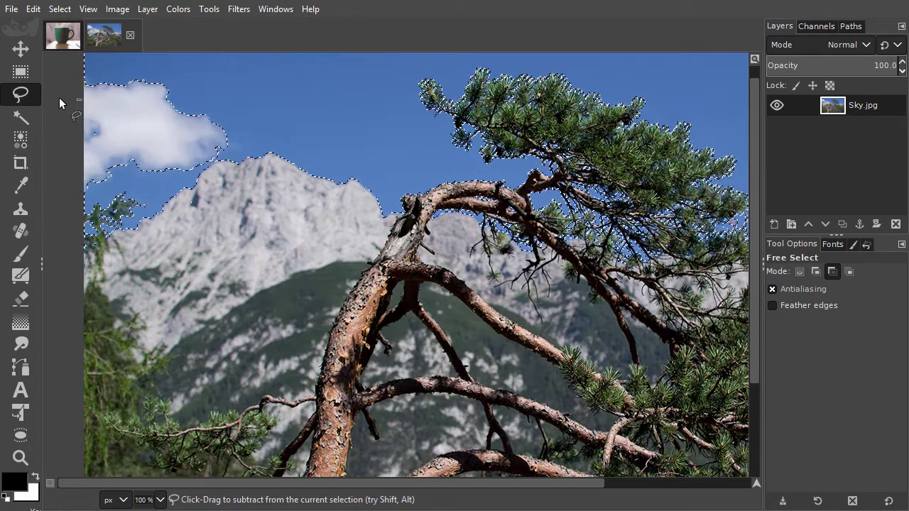
pyautogui.keyDown('ctrl'); pyautogui.scroll(1, 74, 96); pyautogui.keyUp('ctrl')
pyautogui.keyDown('ctrl'); pyautogui.scroll(1, 75, 96); pyautogui.keyUp('ctrl')
pyautogui.keyDown('ctrl'); pyautogui.scroll(1, 88, 102); pyautogui.keyUp('ctrl')
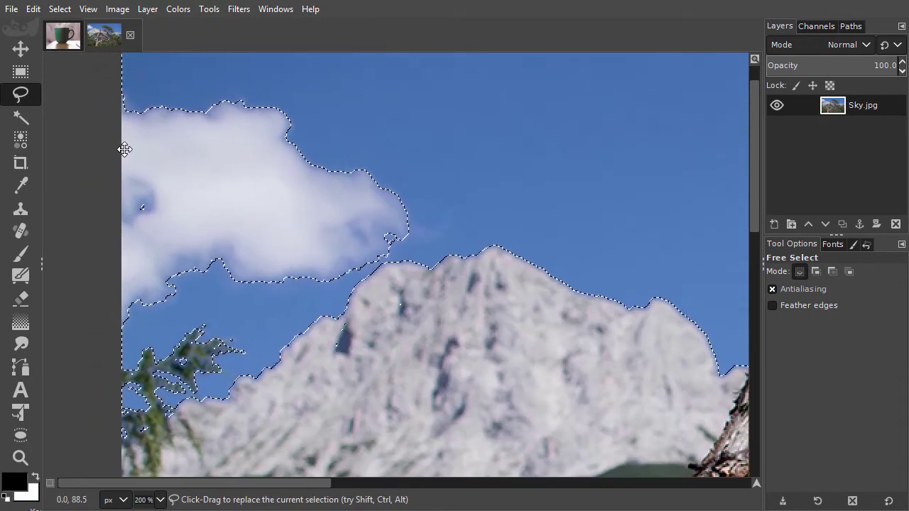
pyautogui.press('shift')
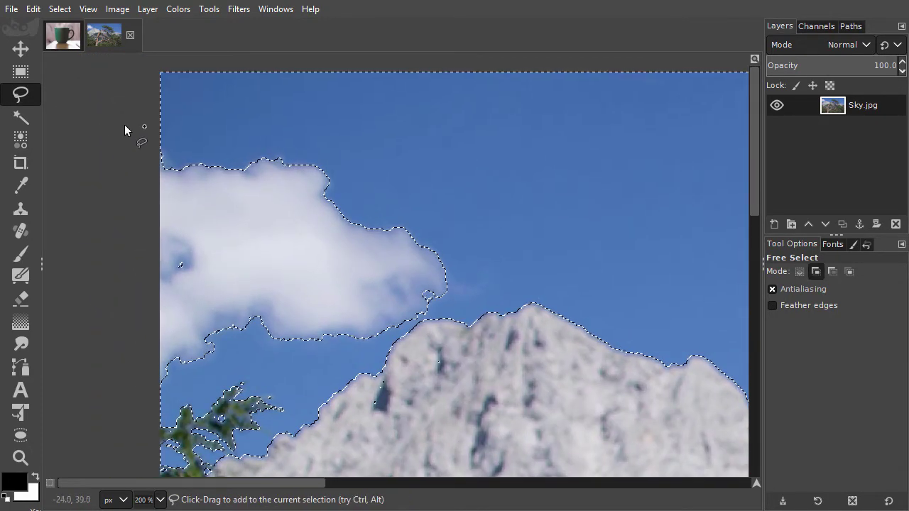
pyautogui.click(117, 121)
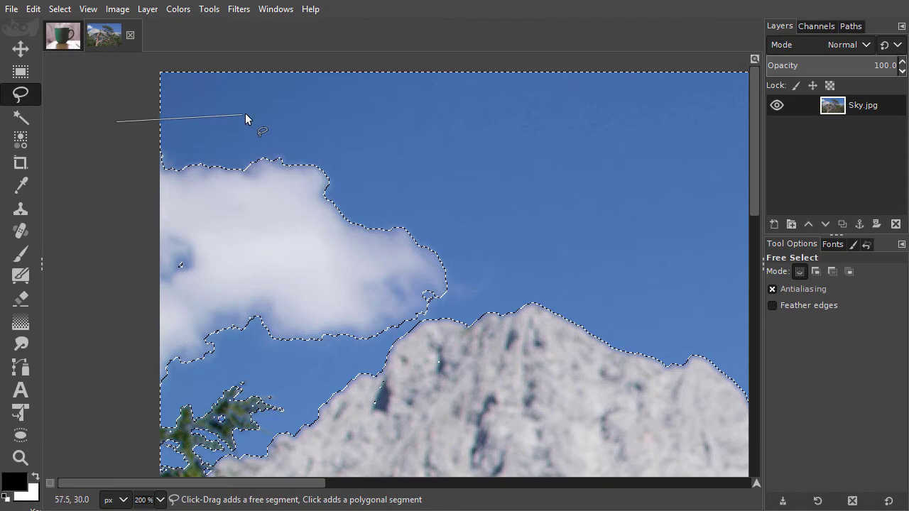
pyautogui.click(363, 112)
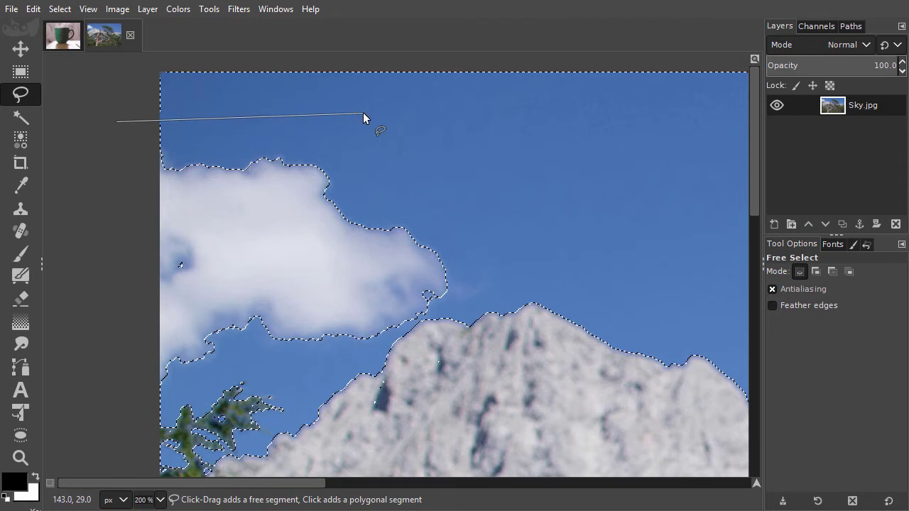
# Trace around the cloud's right side, the ridge and left edge, then commit to add it.
pyautogui.click(454, 173)
pyautogui.click(488, 288)
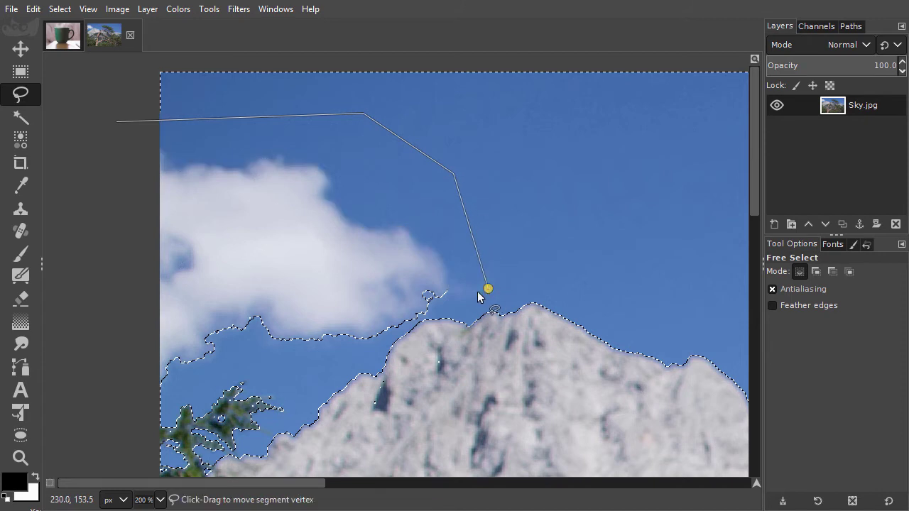
pyautogui.click(439, 308)
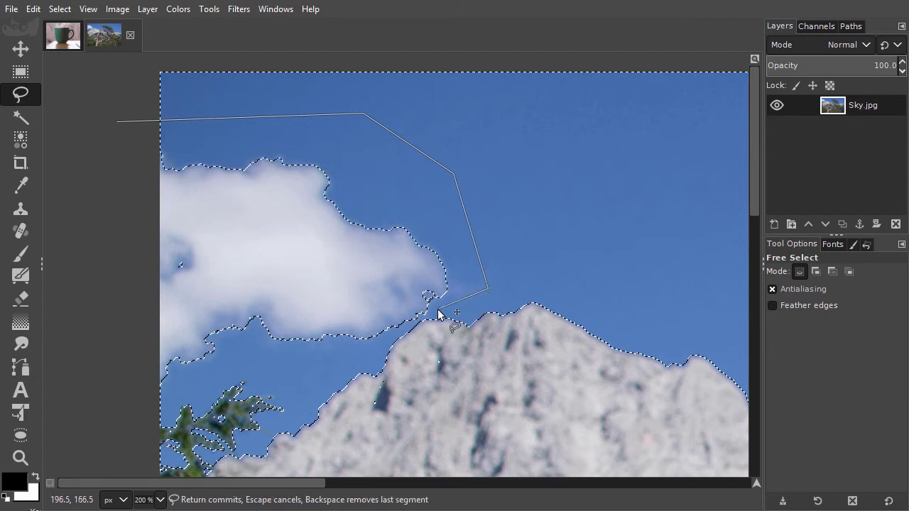
pyautogui.click(391, 336)
pyautogui.click(221, 373)
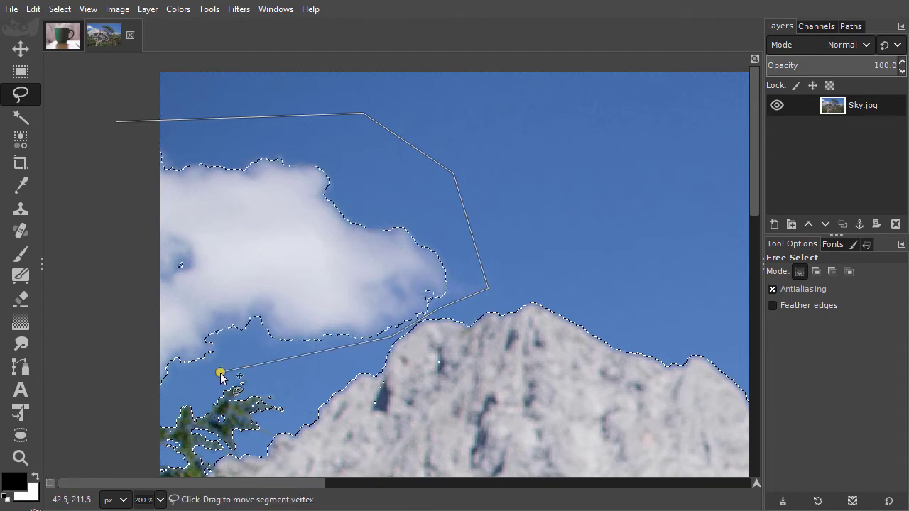
pyautogui.click(116, 409)
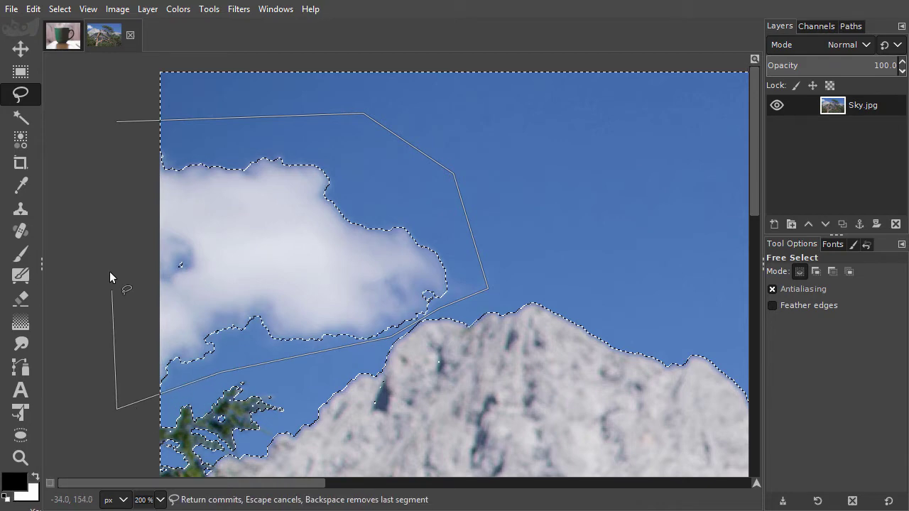
pyautogui.click(109, 184)
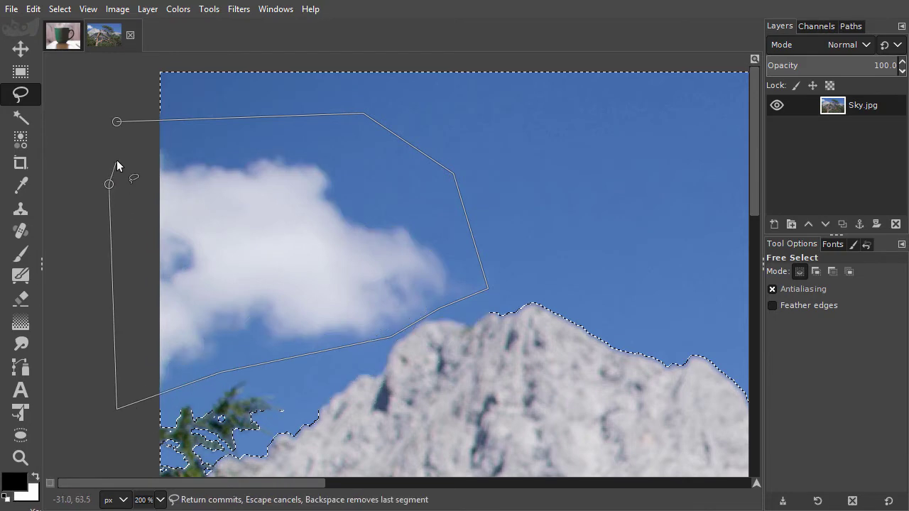
pyautogui.click(117, 123)
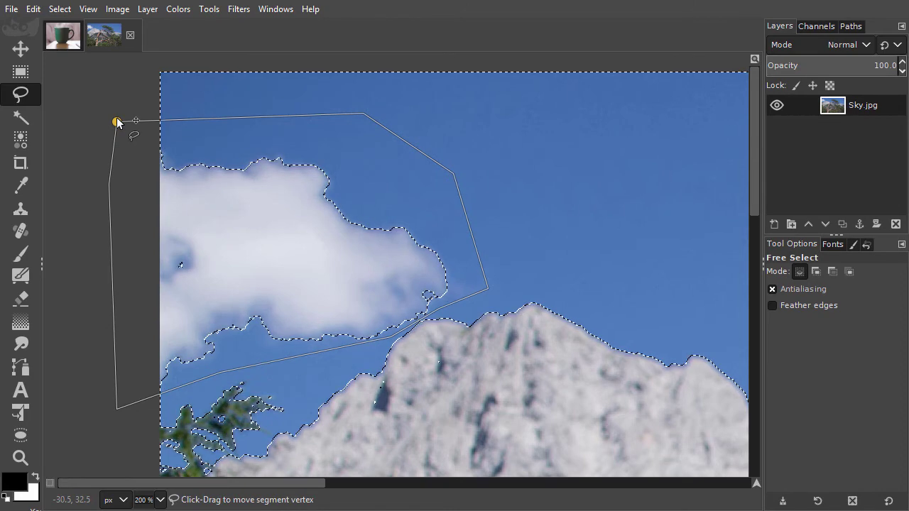
pyautogui.press('Return')
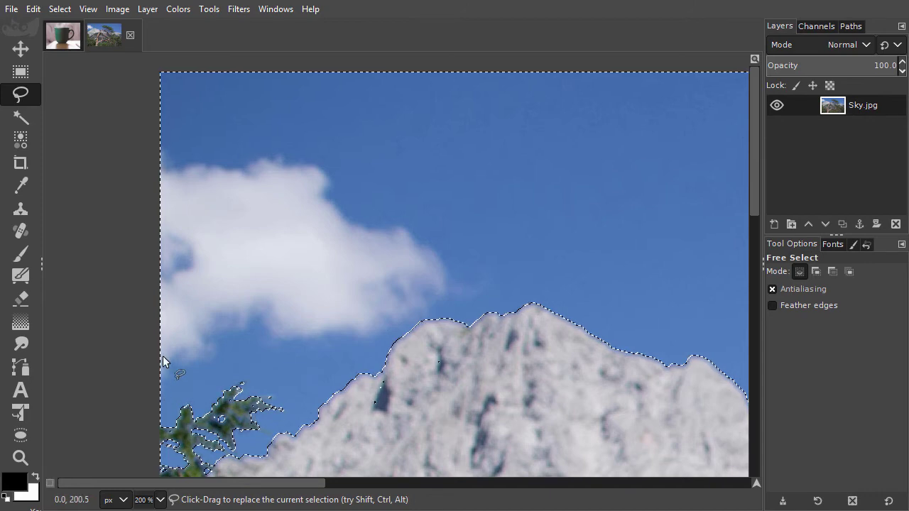
# Fit the image in the window, copy the selected sky to a new layer, and hide Sky.jpg.
pyautogui.hotkey('ctrl', 'shift', 'j')
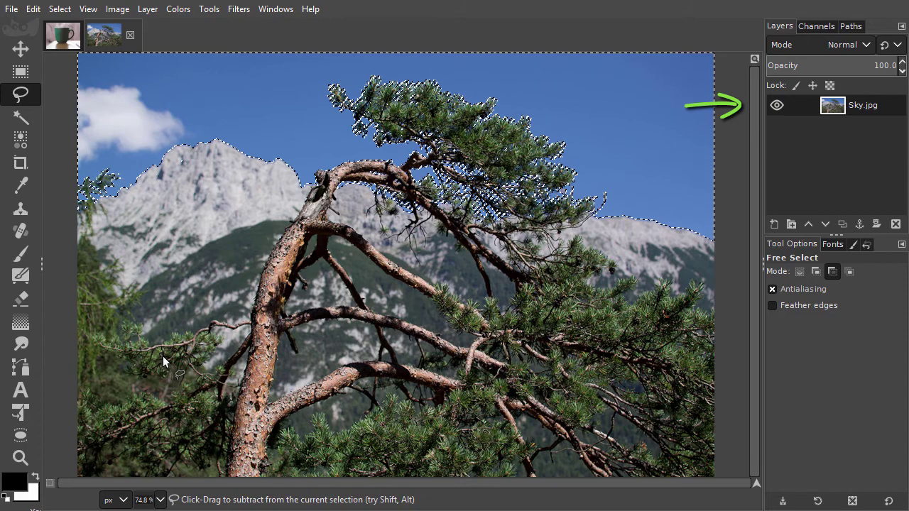
pyautogui.hotkey('ctrl', 'j')
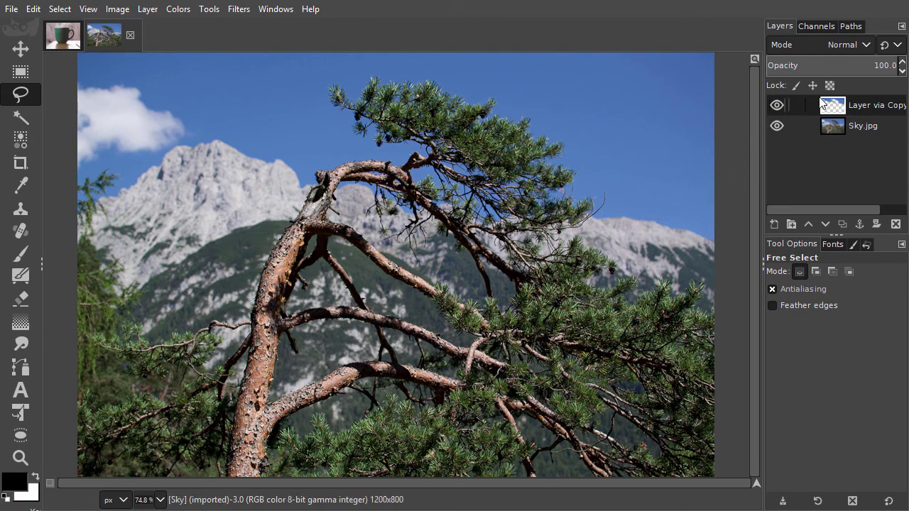
pyautogui.click(777, 127)
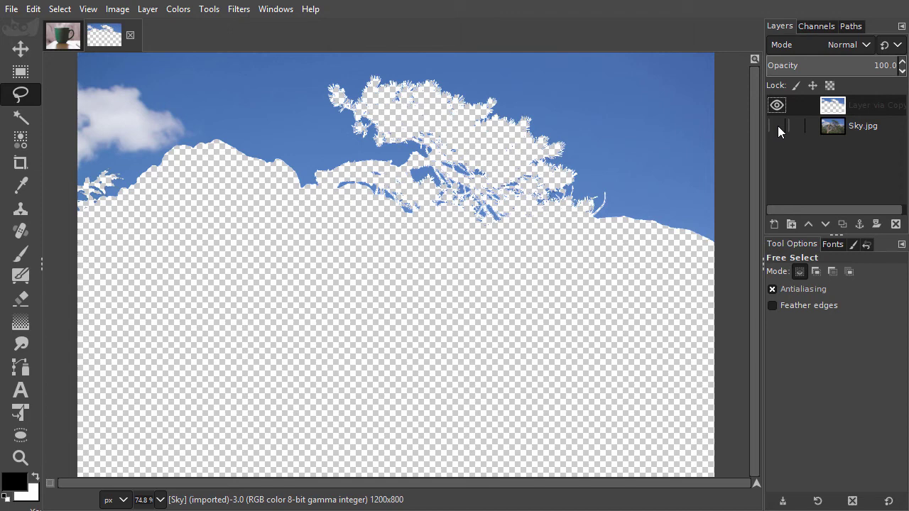
pyautogui.hotkey('ctrl', 'l')
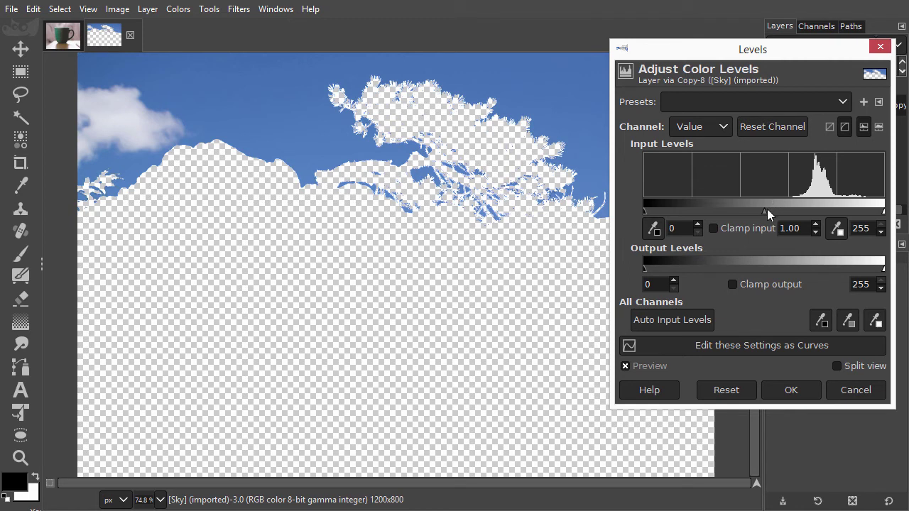
# Brighten the sky layer with Levels gamma 1.83, copy the original's sky region to a new layer, and hide the brightened one.
pyautogui.moveTo(764, 211); pyautogui.dragTo(732, 208)
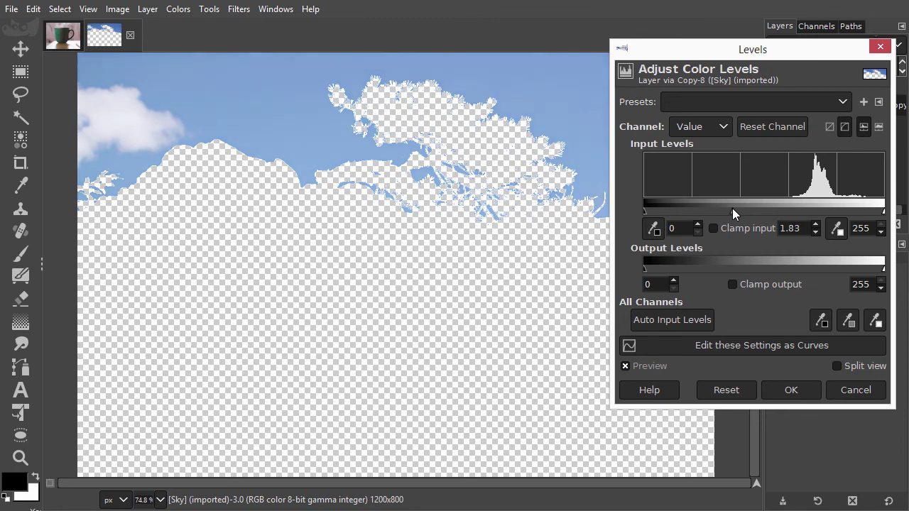
pyautogui.click(793, 389)
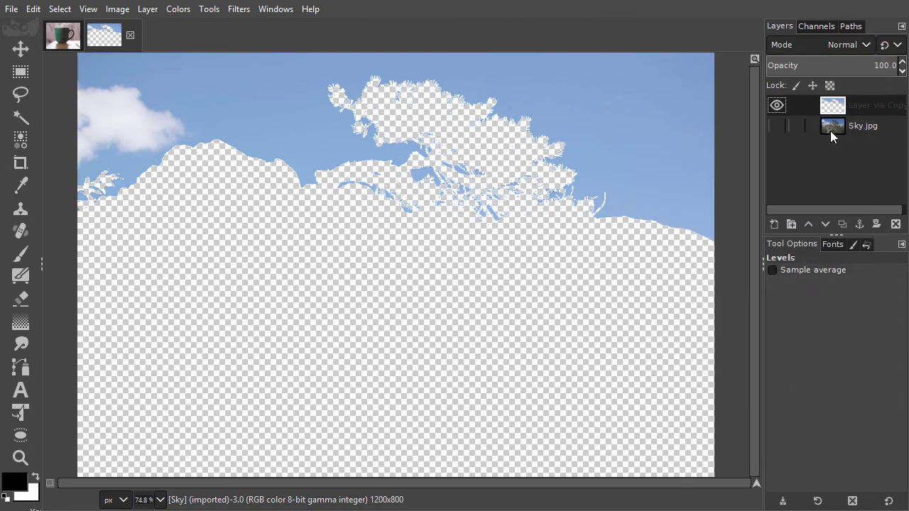
pyautogui.keyDown('alt'); pyautogui.click(834, 108); pyautogui.keyUp('alt')
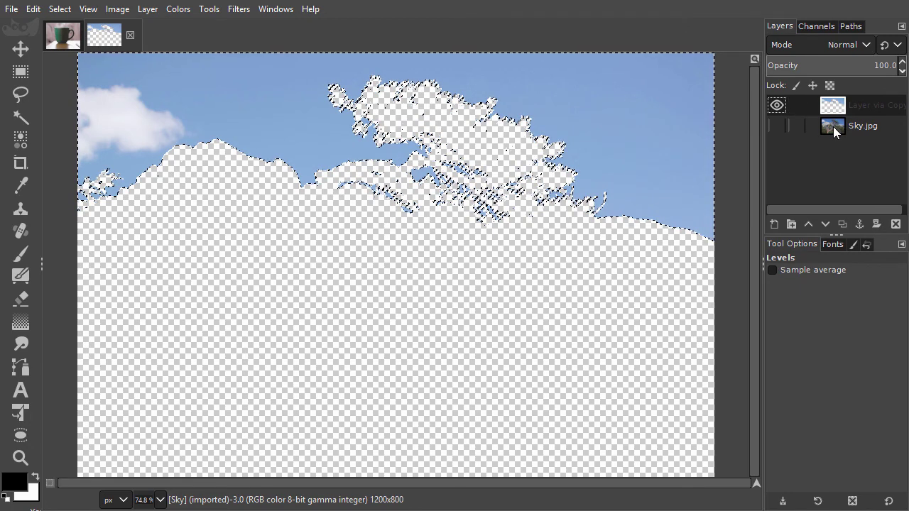
pyautogui.click(833, 127)
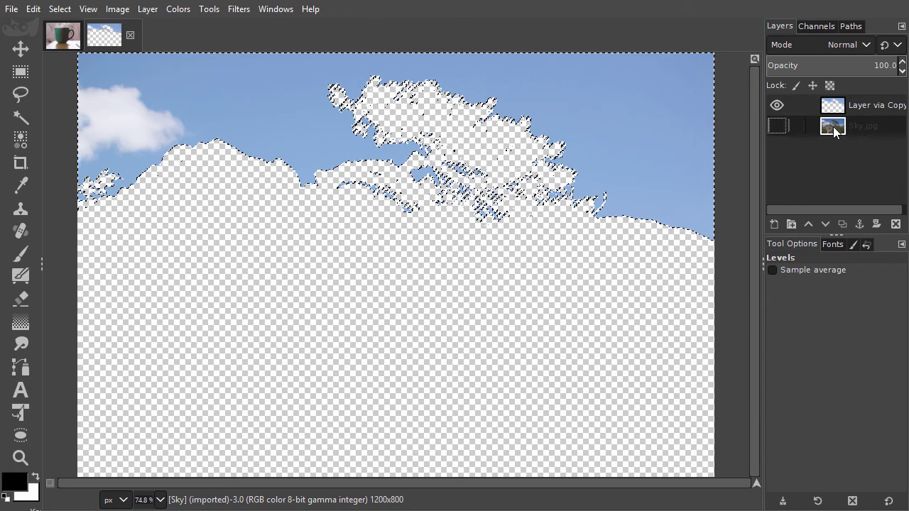
pyautogui.hotkey('ctrl', 'j')
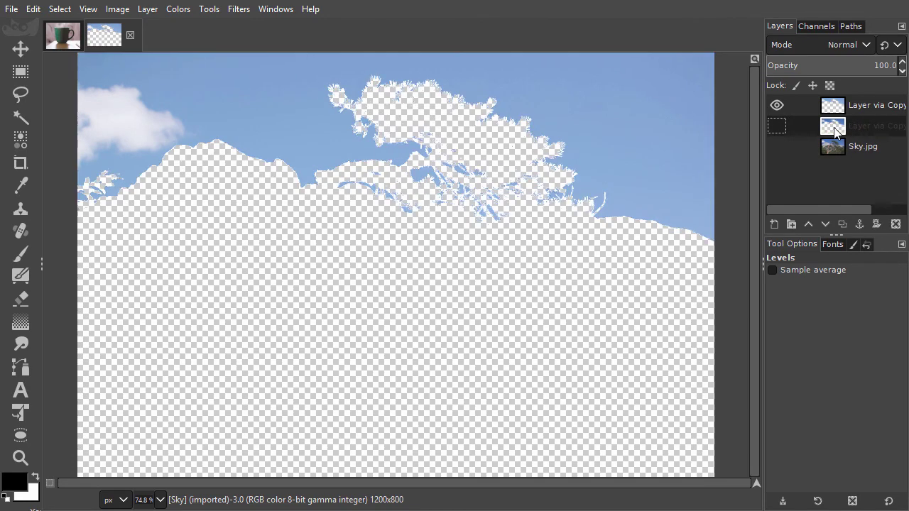
pyautogui.click(776, 106)
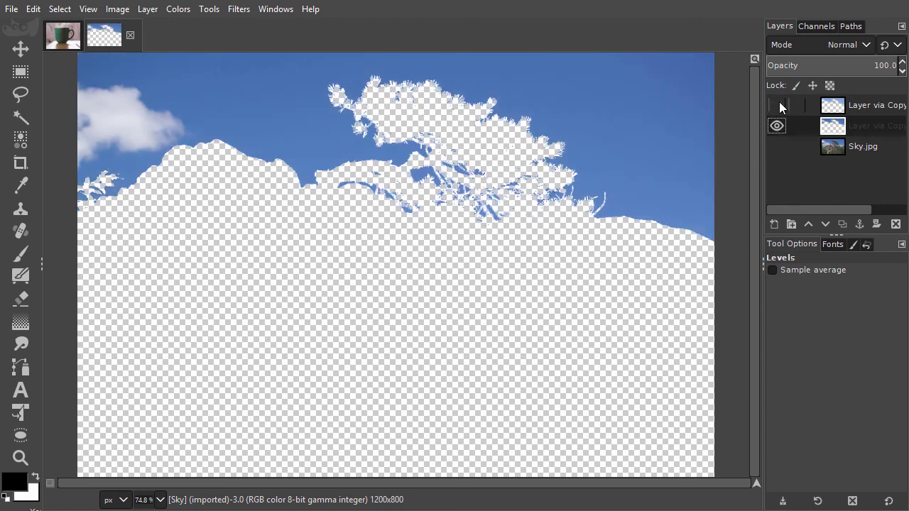